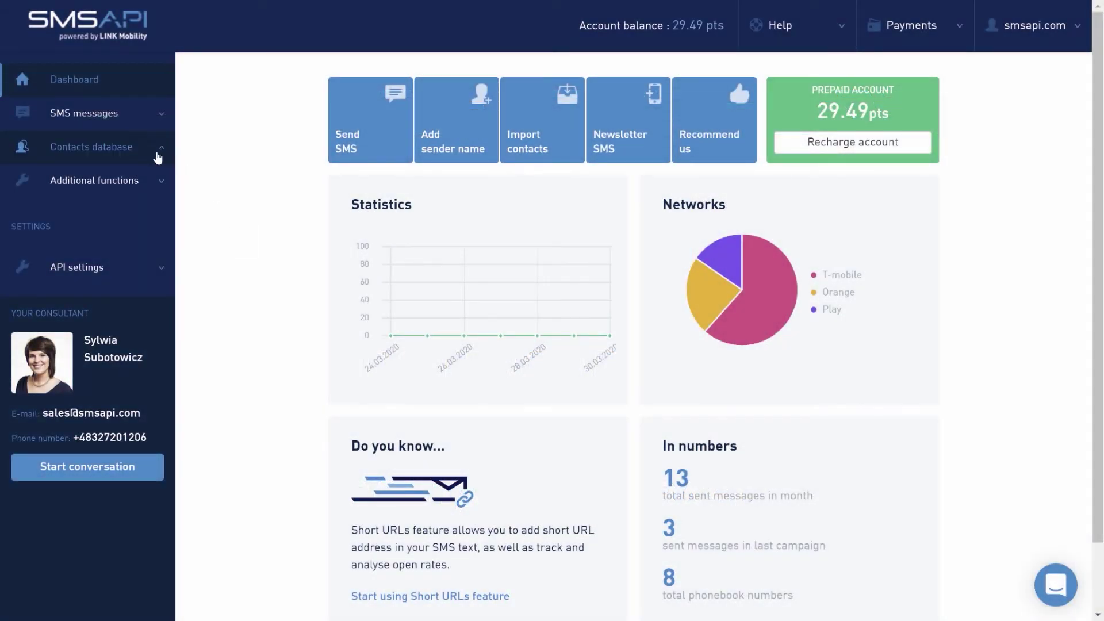
Step: Open the Contacts list and start a new contact
{"action": "left_click", "coordinate": [154, 152]}
{"action": "left_click", "coordinate": [65, 188]}
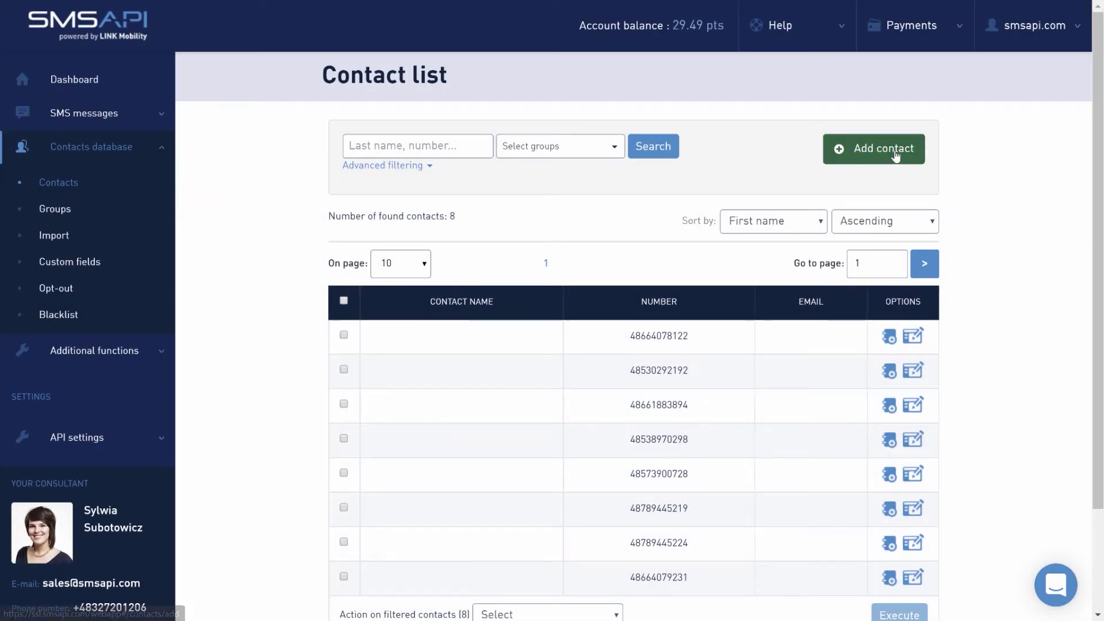
{"action": "left_click", "coordinate": [872, 151]}
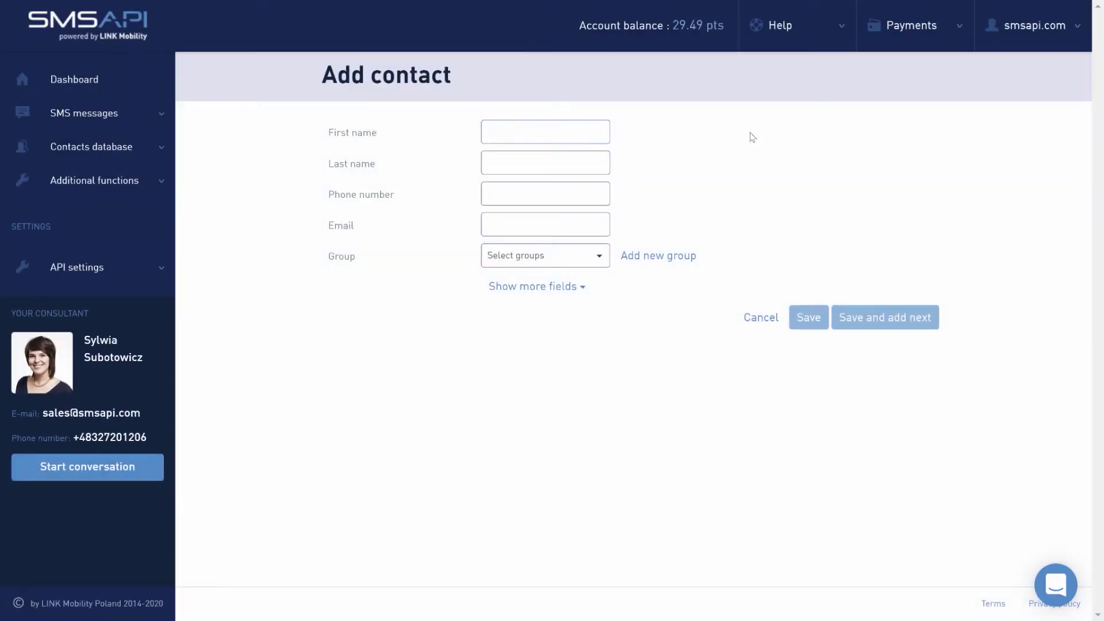
Step: Enter the email, create the new group Online Clients, and show the extra fields
{"action": "key", "text": "Tab"}
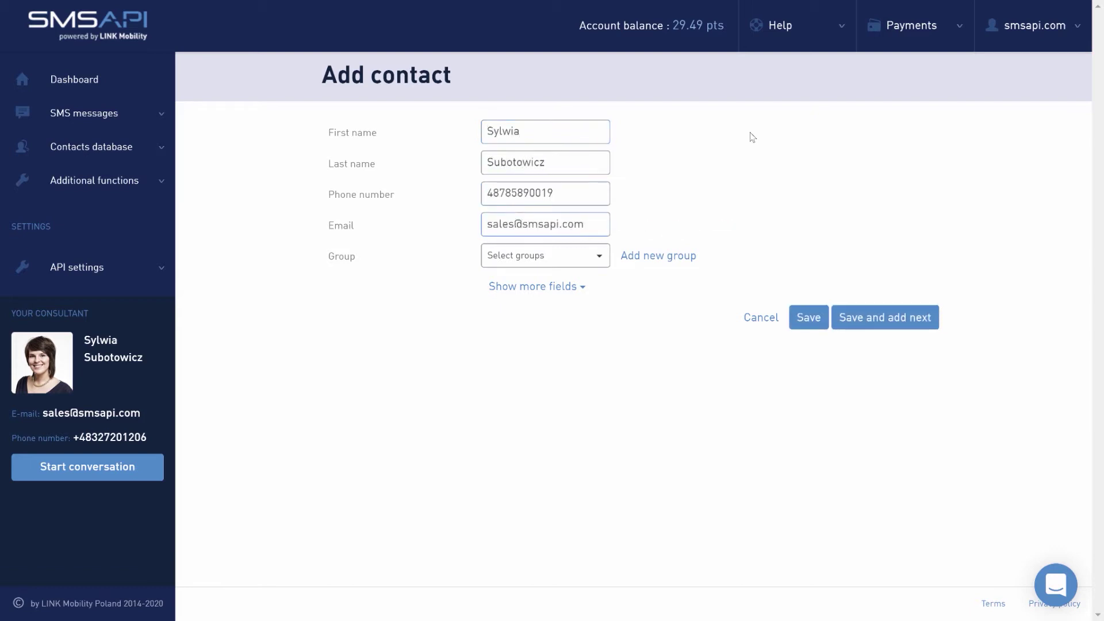
{"action": "left_click", "coordinate": [595, 256]}
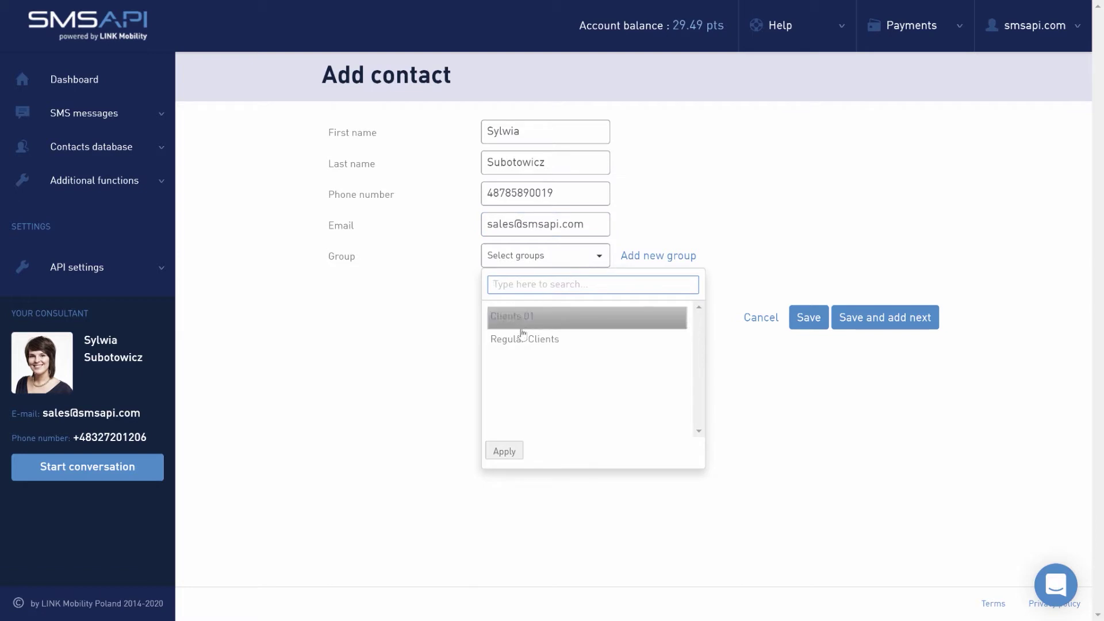
{"action": "left_click", "coordinate": [635, 258]}
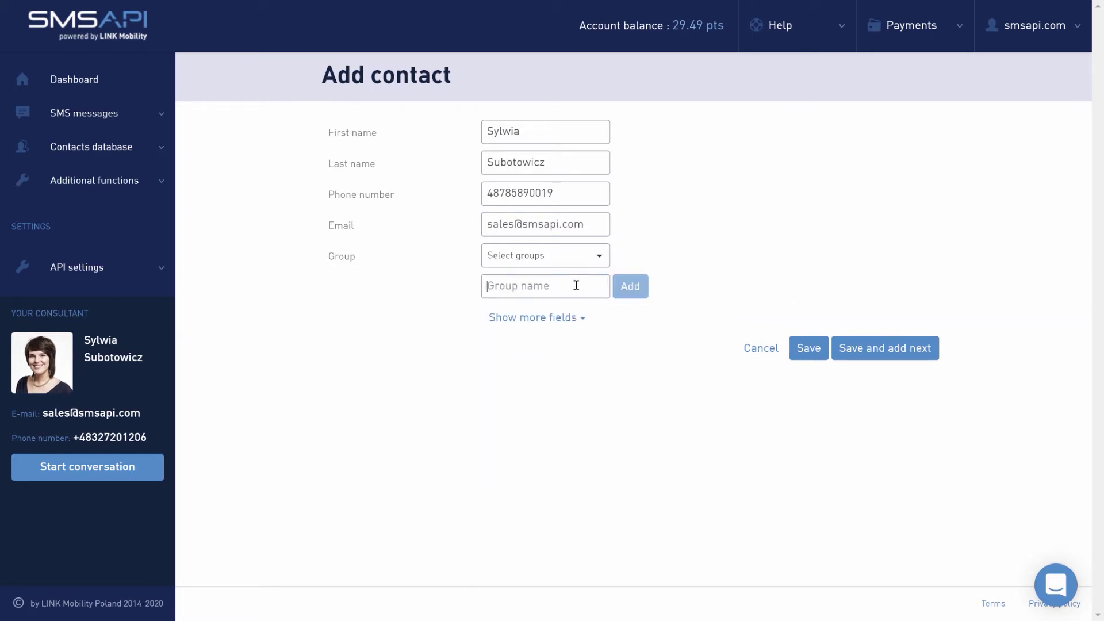
{"action": "type", "text": "Online Cl"}
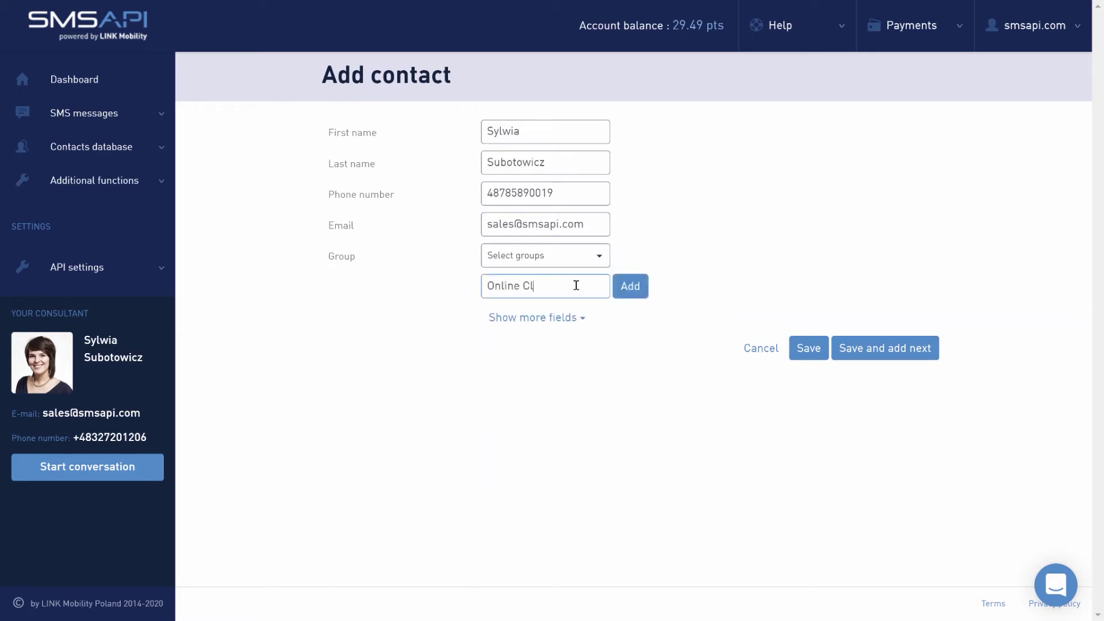
{"action": "type", "text": "ients"}
{"action": "left_click", "coordinate": [586, 323]}
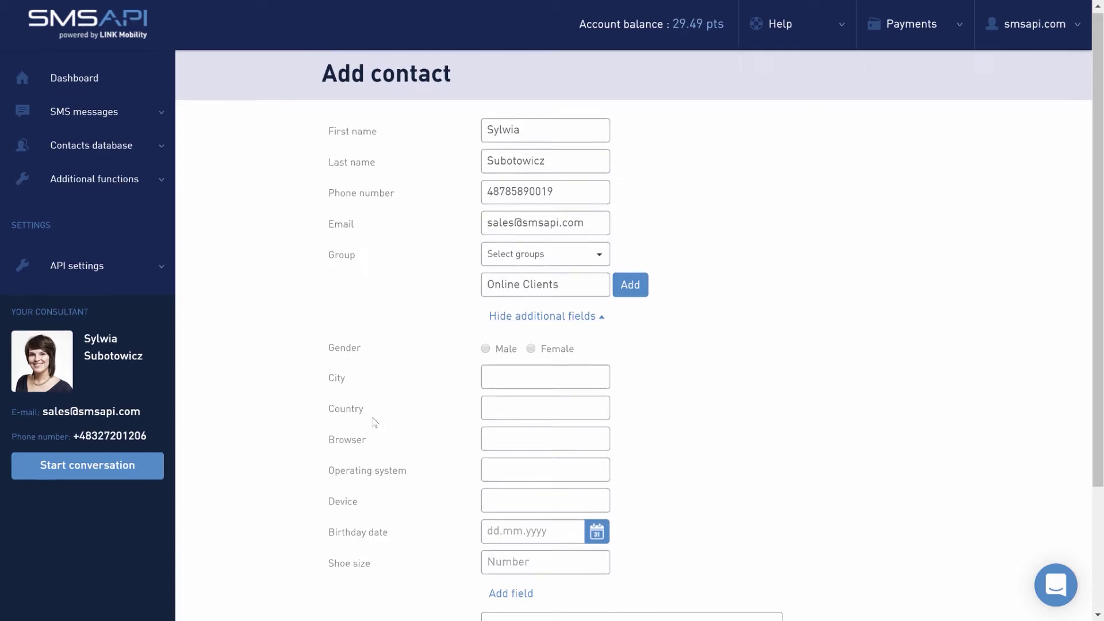
{"action": "scroll", "coordinate": [413, 479], "scroll_direction": "down", "scroll_amount": 2}
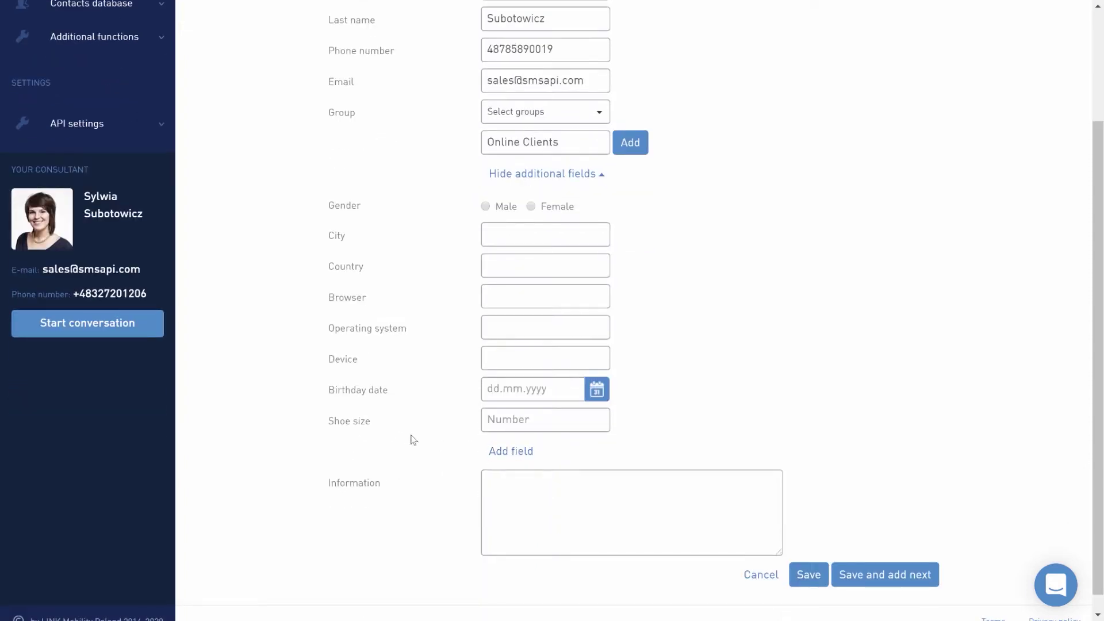
Step: Hide the extra contact fields and expand Contacts database in the sidebar
{"action": "left_click", "coordinate": [584, 181]}
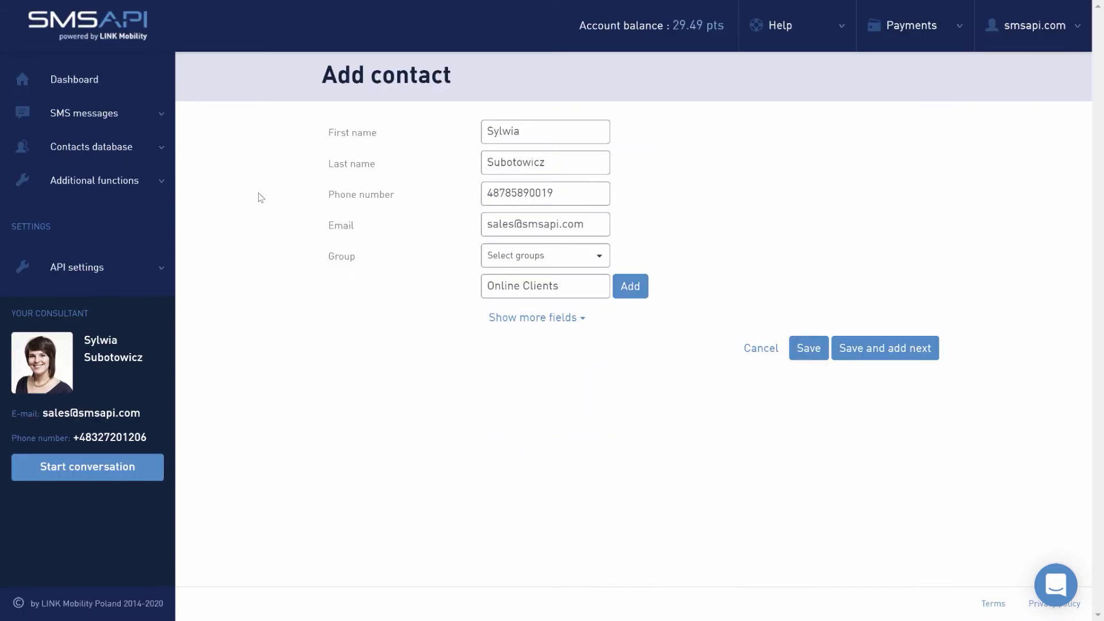
{"action": "left_click", "coordinate": [160, 150]}
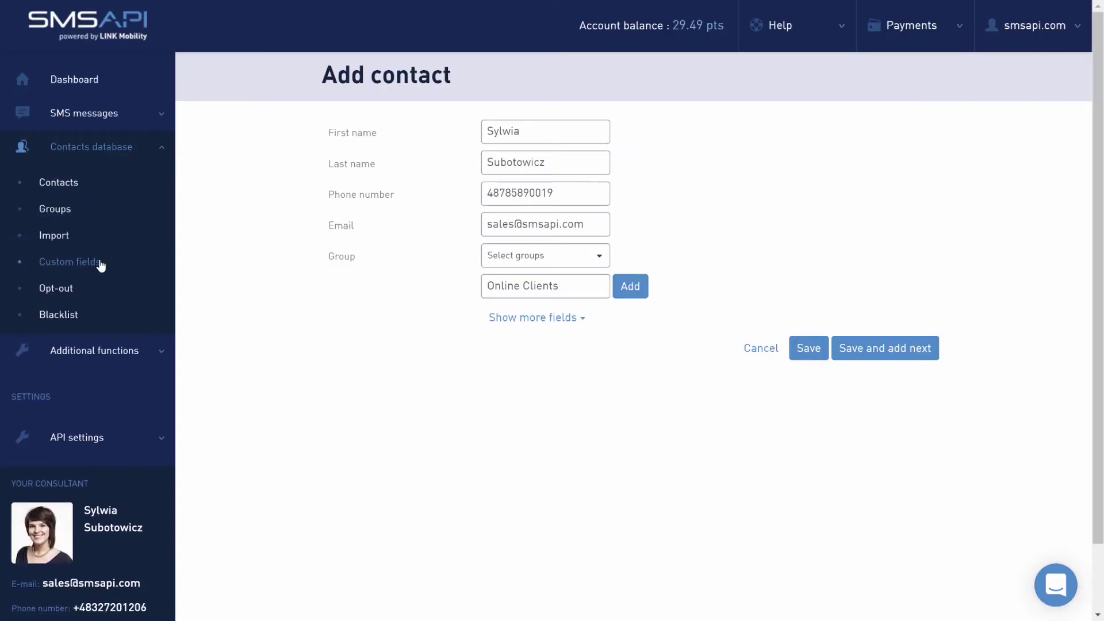
{"action": "left_click", "coordinate": [808, 348]}
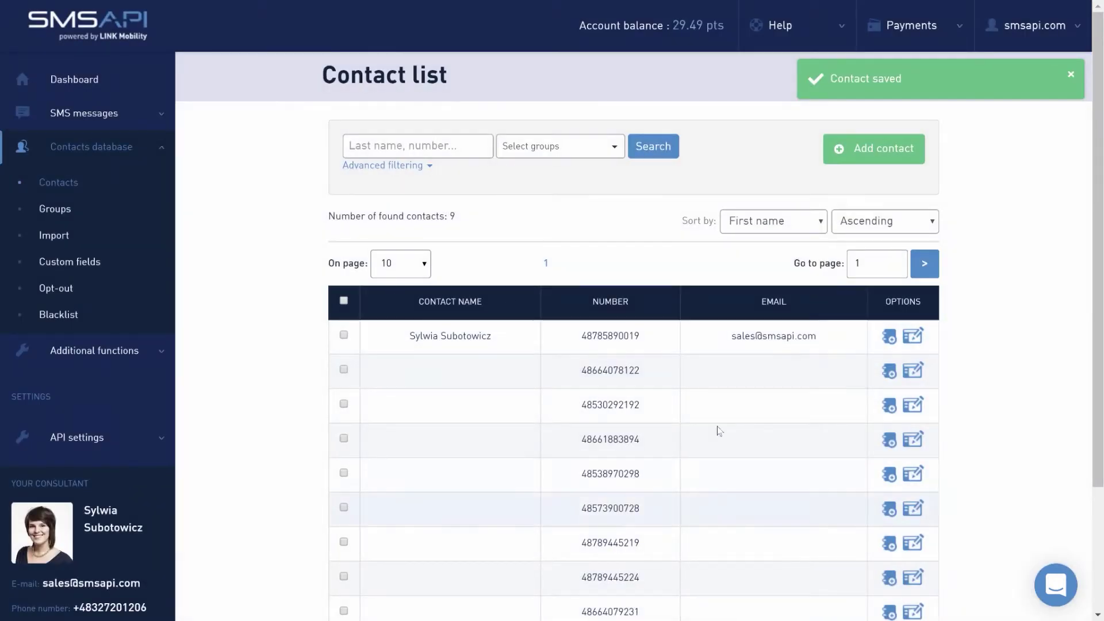
{"action": "left_click", "coordinate": [891, 337]}
{"action": "left_click", "coordinate": [892, 372]}
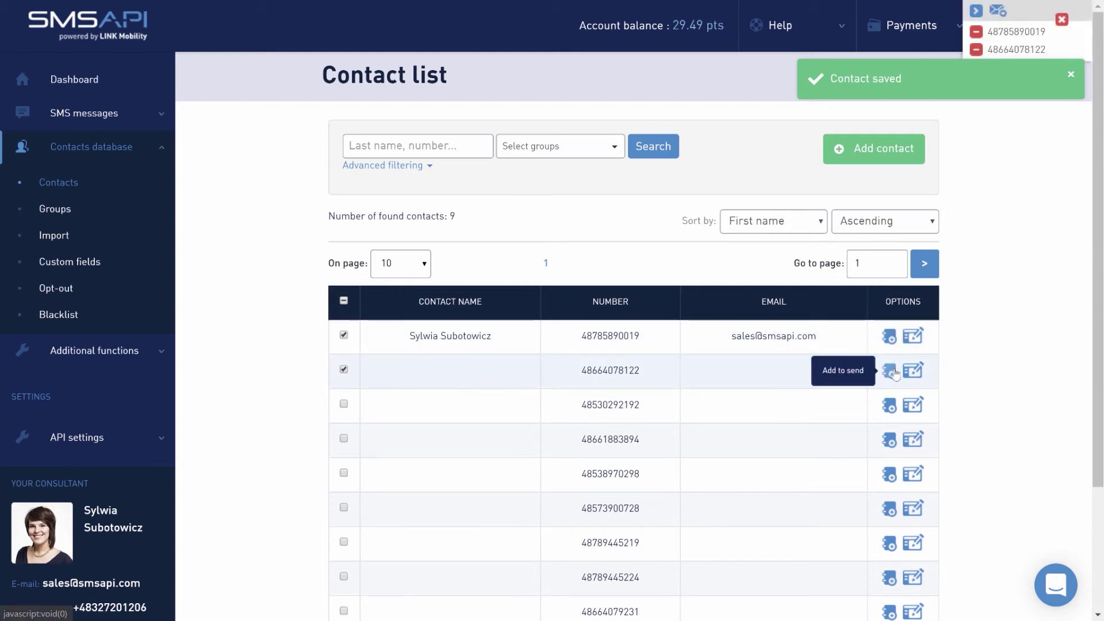
{"action": "left_click", "coordinate": [890, 405]}
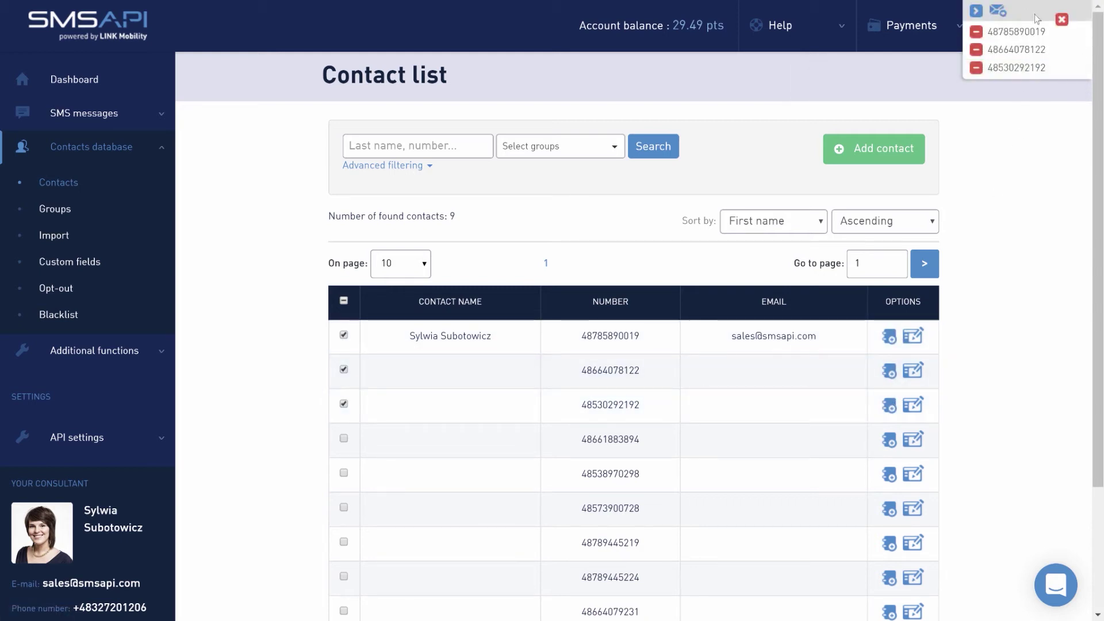
{"action": "left_click", "coordinate": [1062, 19]}
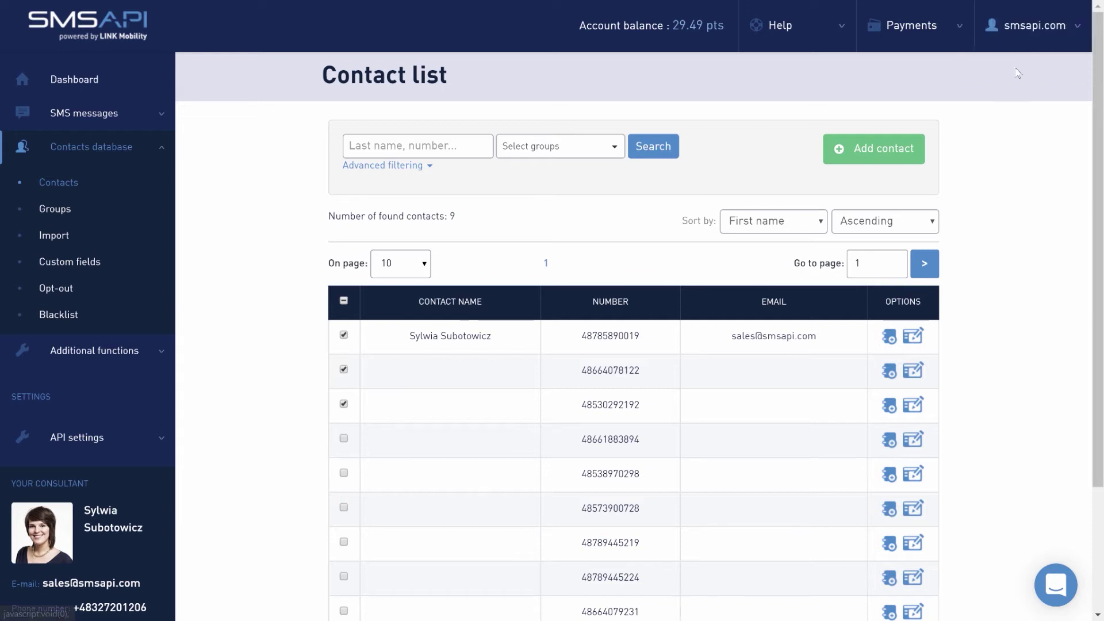
Step: Show the Groups page under Contacts database
{"action": "left_click", "coordinate": [55, 209]}
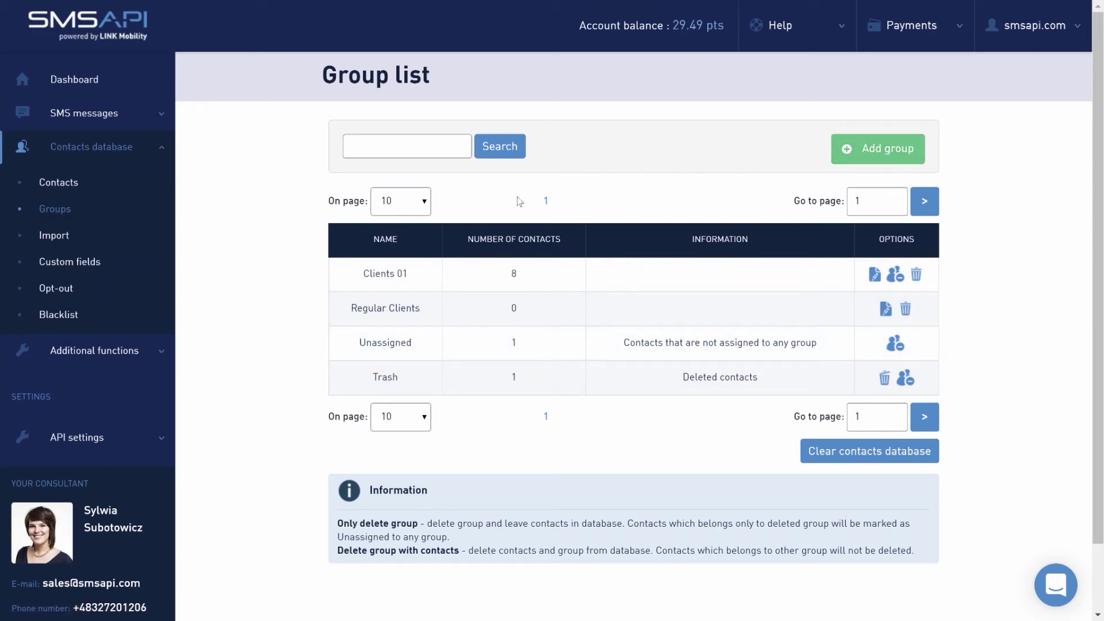
Step: Upload contacts_import.csv as a file import and continue to column mapping
{"action": "left_click", "coordinate": [53, 237]}
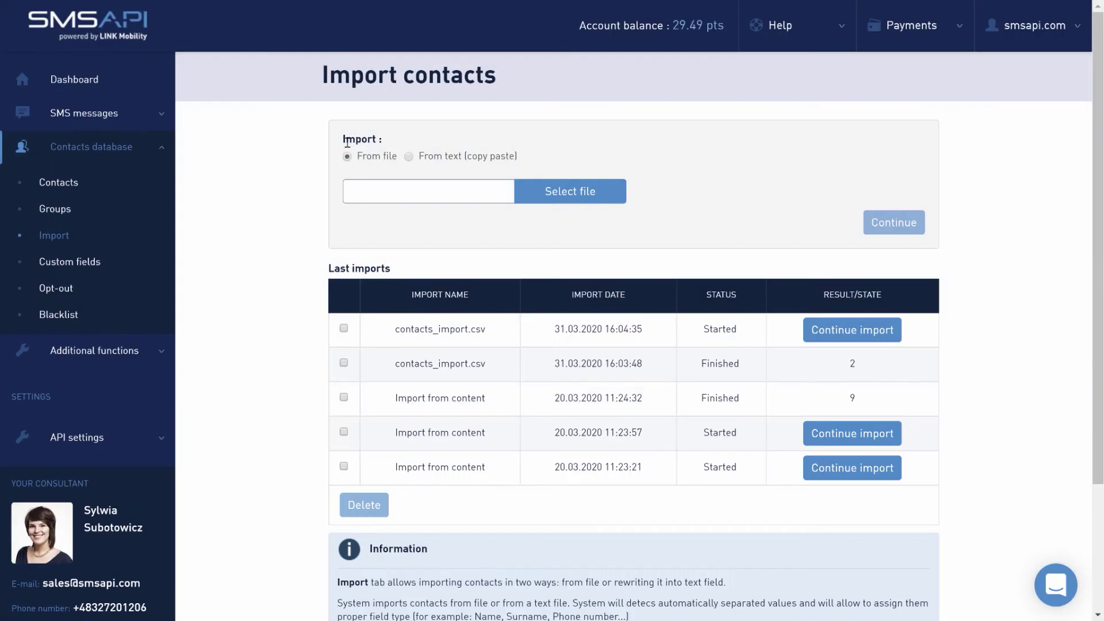
{"action": "left_click", "coordinate": [458, 157]}
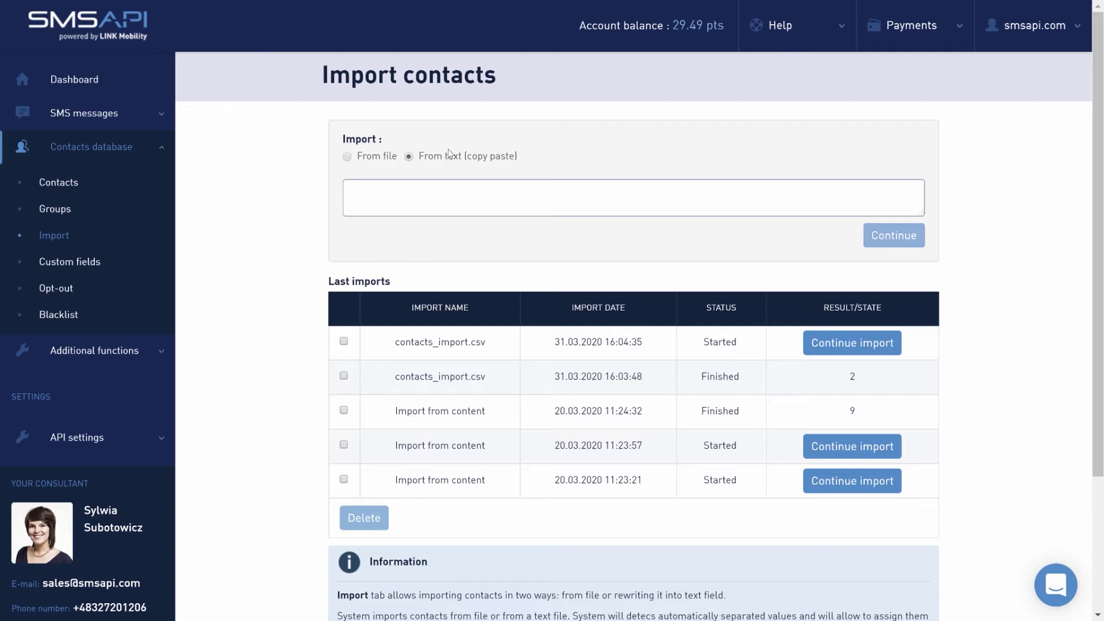
{"action": "left_click", "coordinate": [380, 159]}
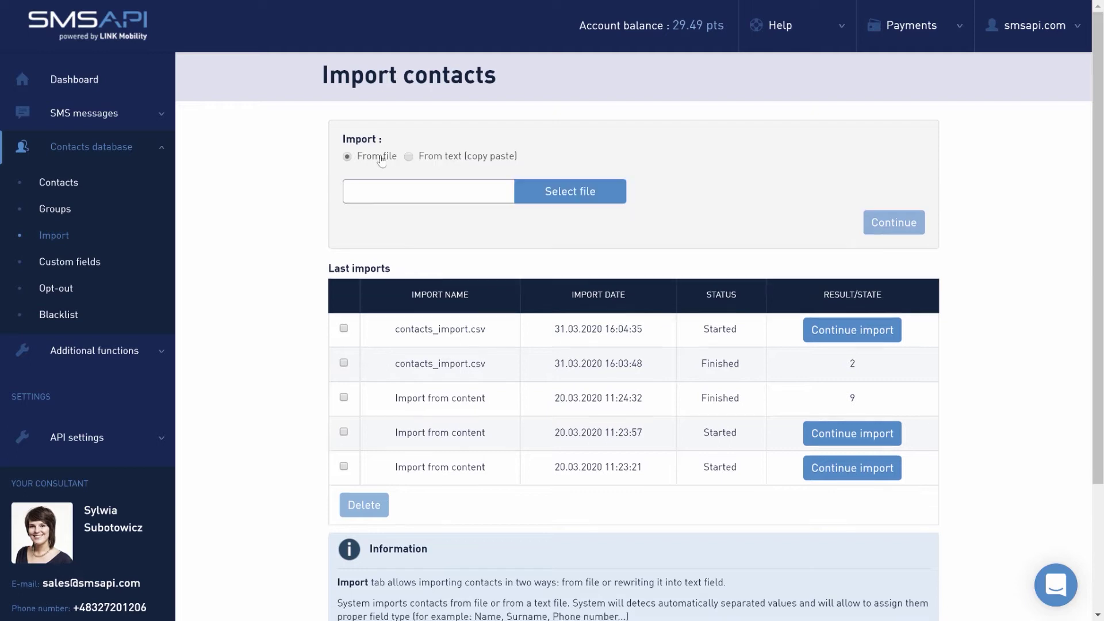
{"action": "left_click", "coordinate": [496, 182]}
{"action": "double_click", "coordinate": [130, 102]}
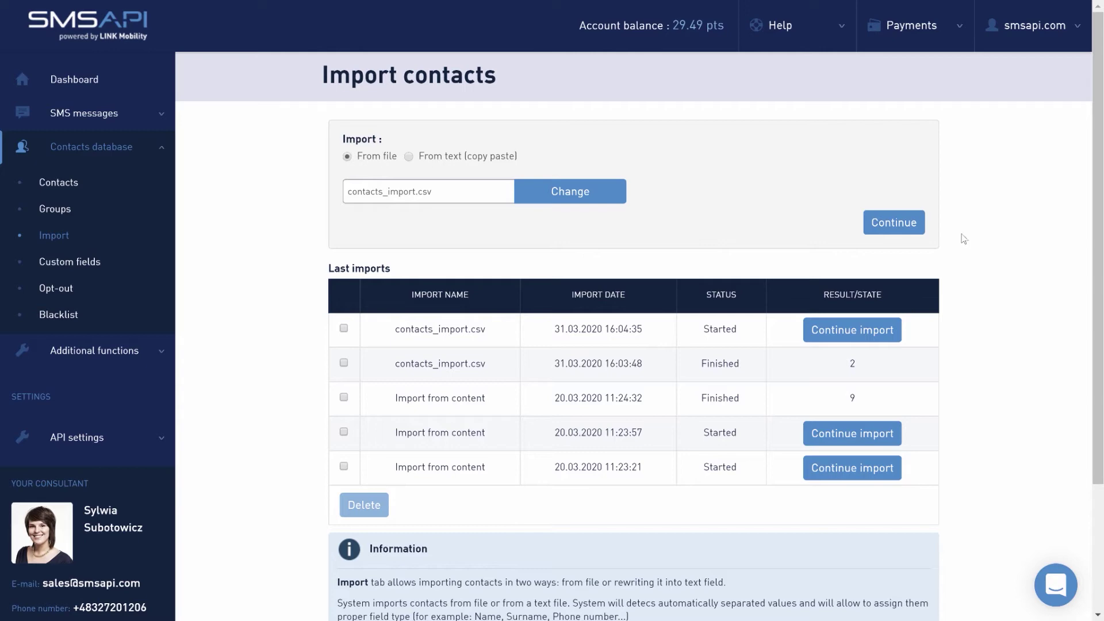
{"action": "left_click", "coordinate": [896, 222]}
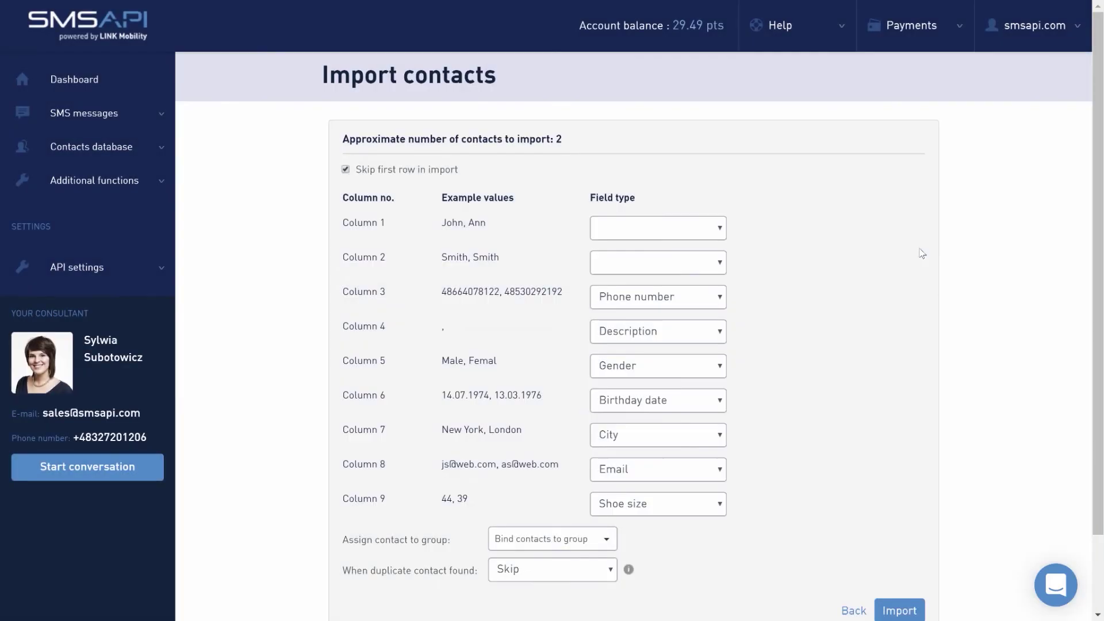
Step: Map Column 1 to First name, Column 2 to Last name, and assign group Regular Clients
{"action": "left_click", "coordinate": [681, 235]}
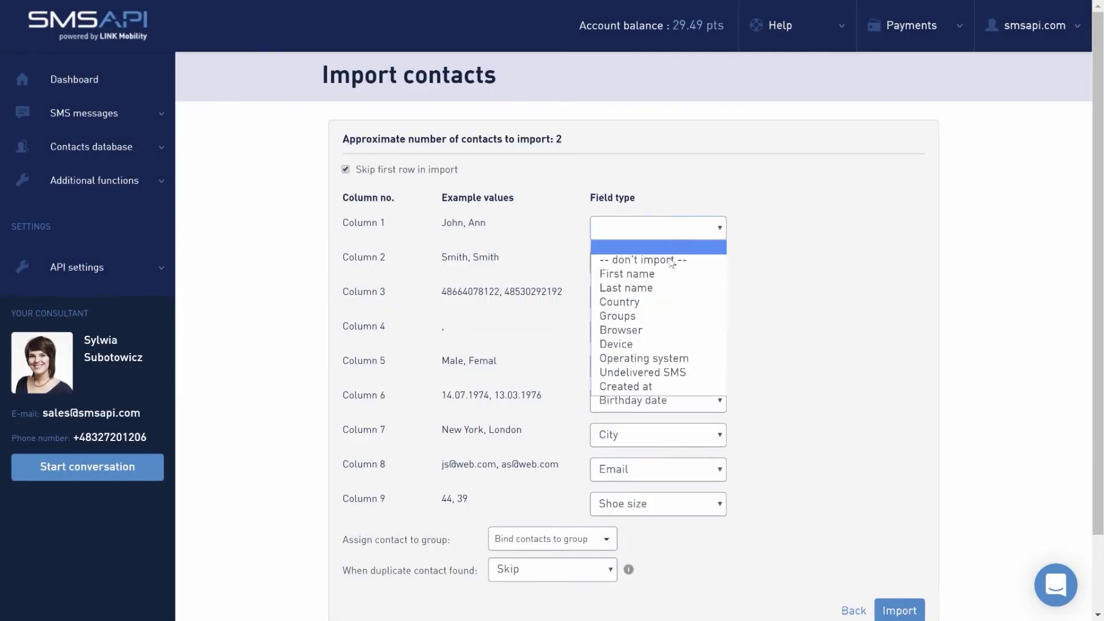
{"action": "left_click", "coordinate": [653, 275]}
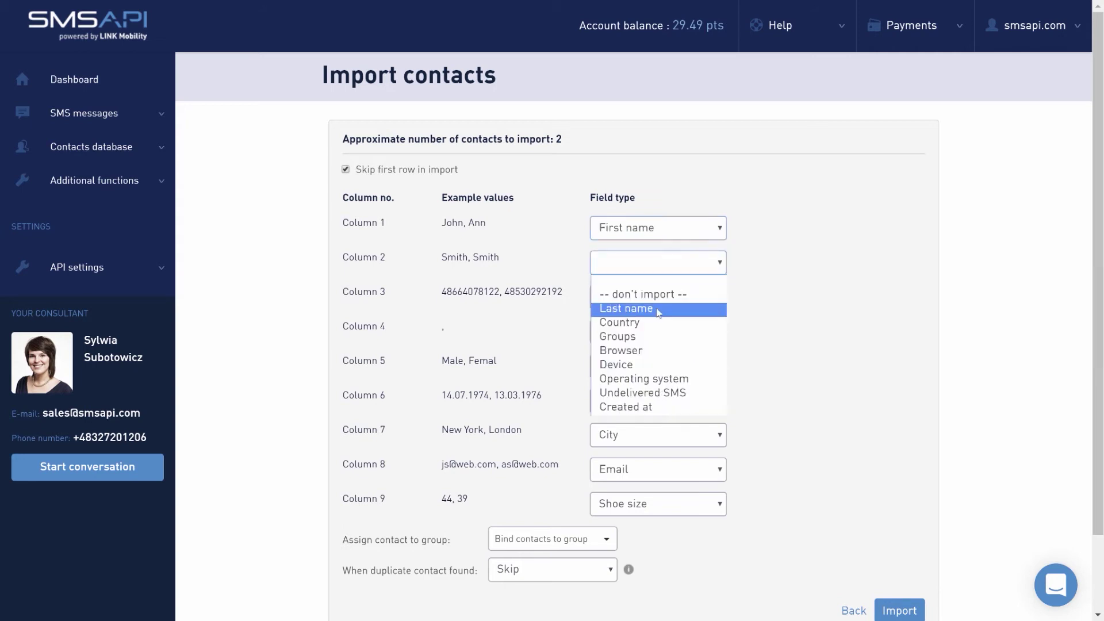
{"action": "left_click", "coordinate": [659, 309]}
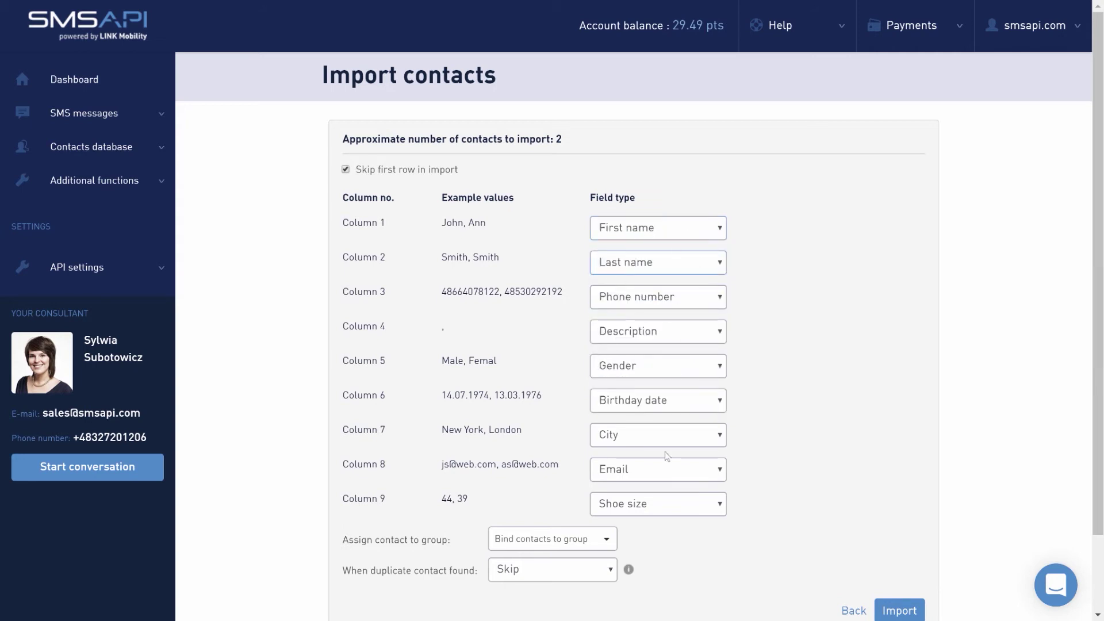
{"action": "scroll", "coordinate": [813, 339], "scroll_direction": "down", "scroll_amount": 2}
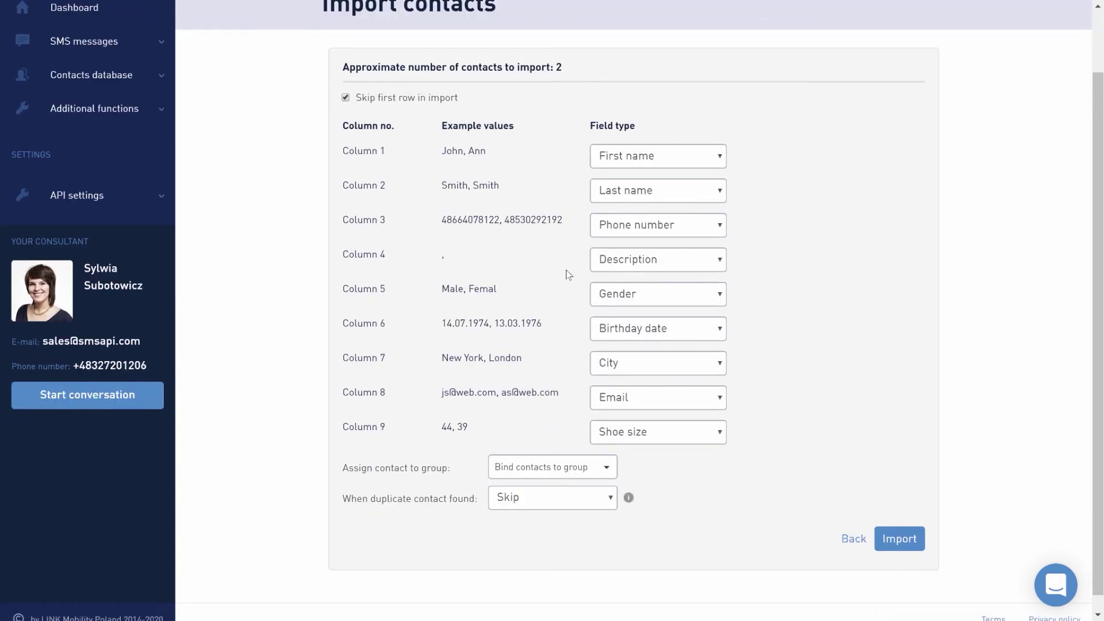
{"action": "left_click", "coordinate": [602, 471]}
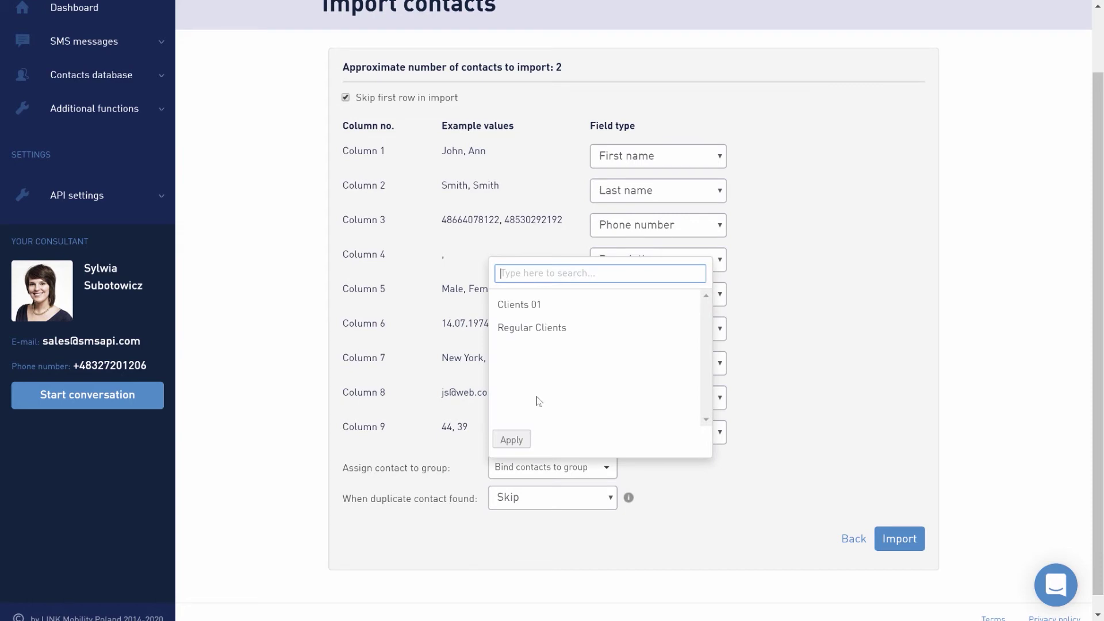
{"action": "left_click", "coordinate": [538, 331]}
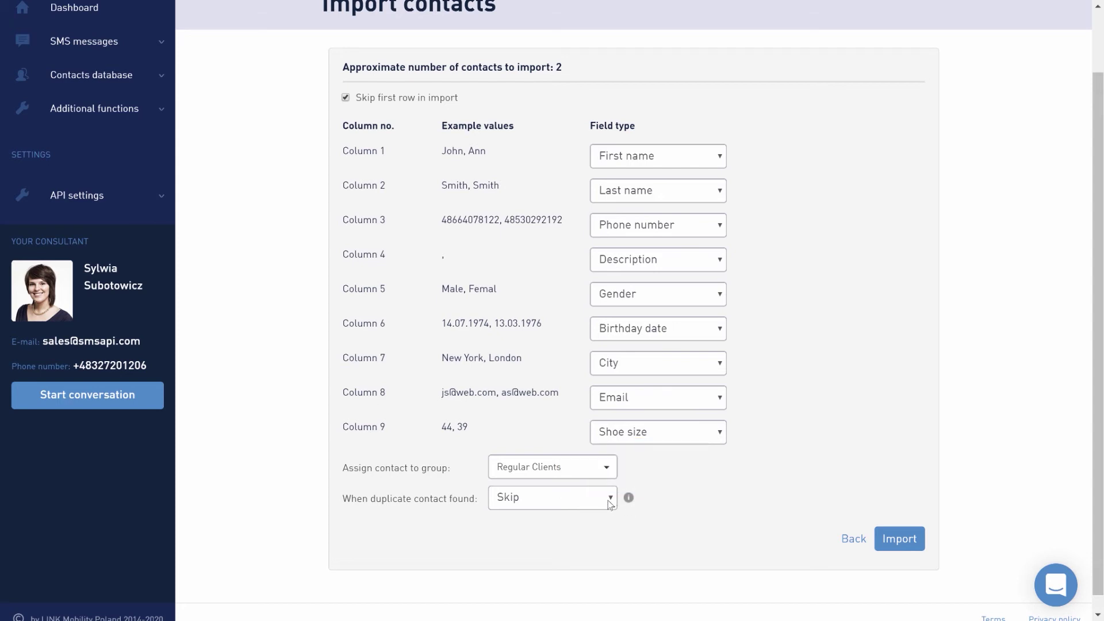
Step: Keep duplicate handling on Skip and run the import
{"action": "left_click", "coordinate": [608, 499]}
{"action": "left_click", "coordinate": [526, 518]}
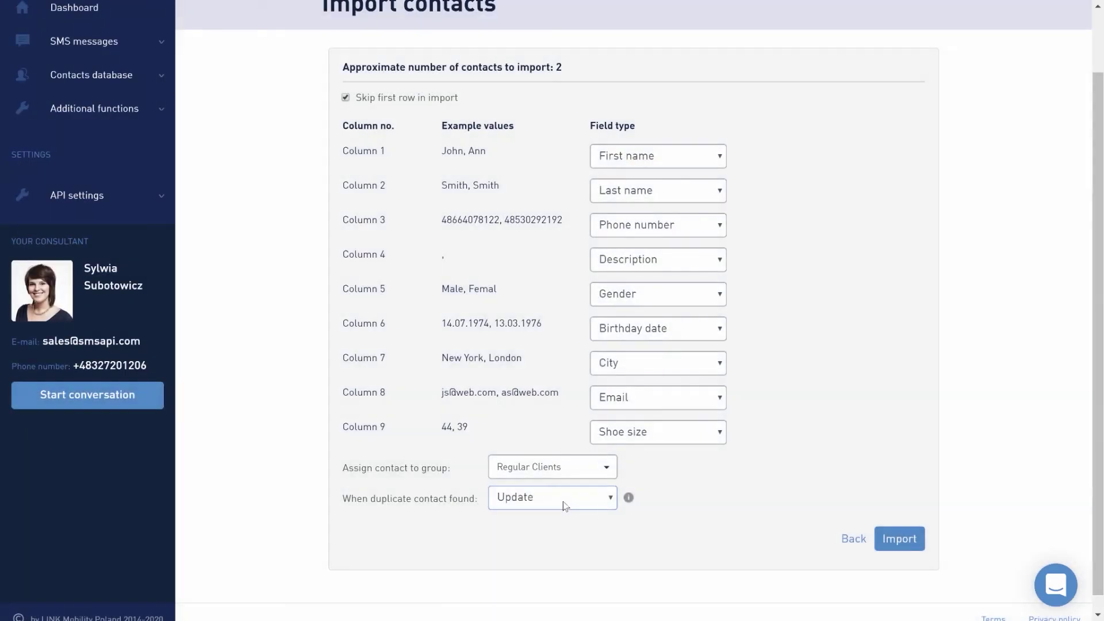
{"action": "left_click", "coordinate": [564, 502]}
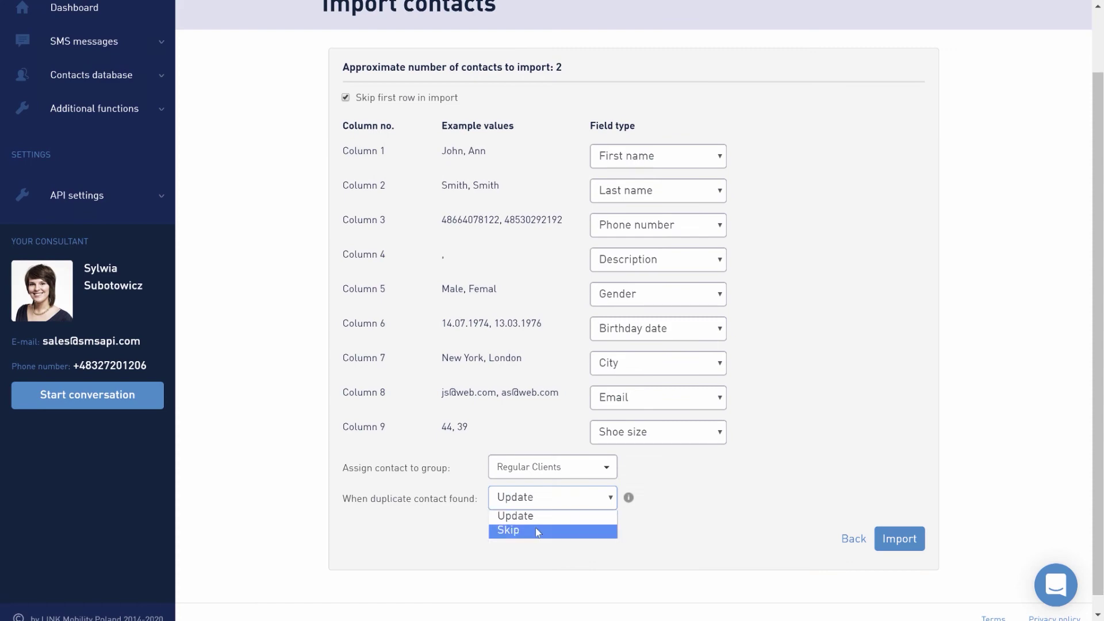
{"action": "left_click", "coordinate": [536, 526]}
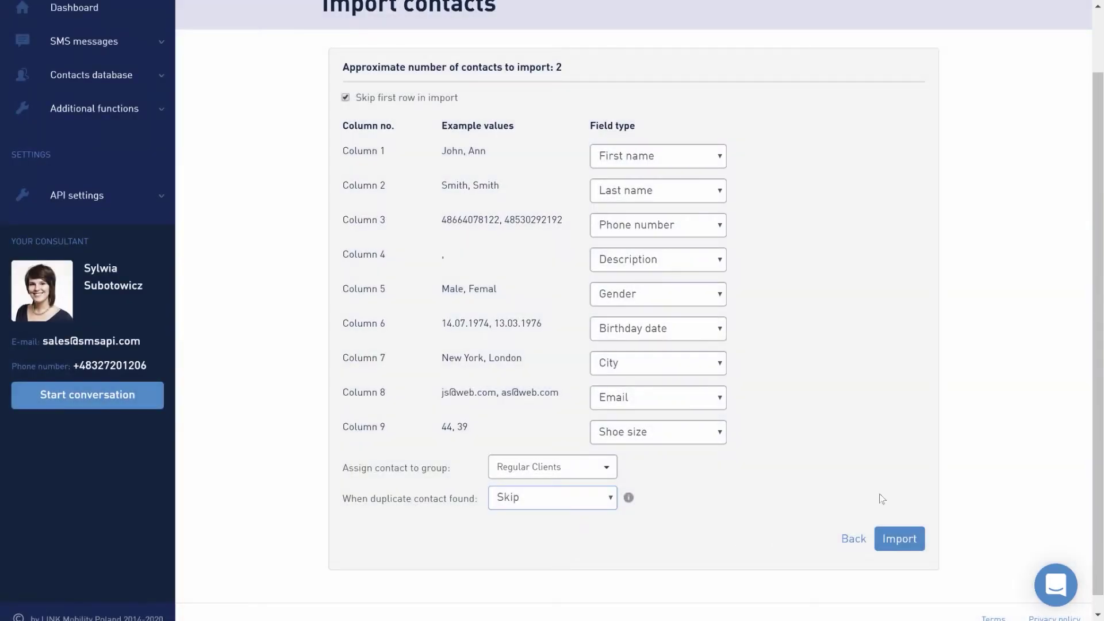
{"action": "left_click", "coordinate": [898, 537]}
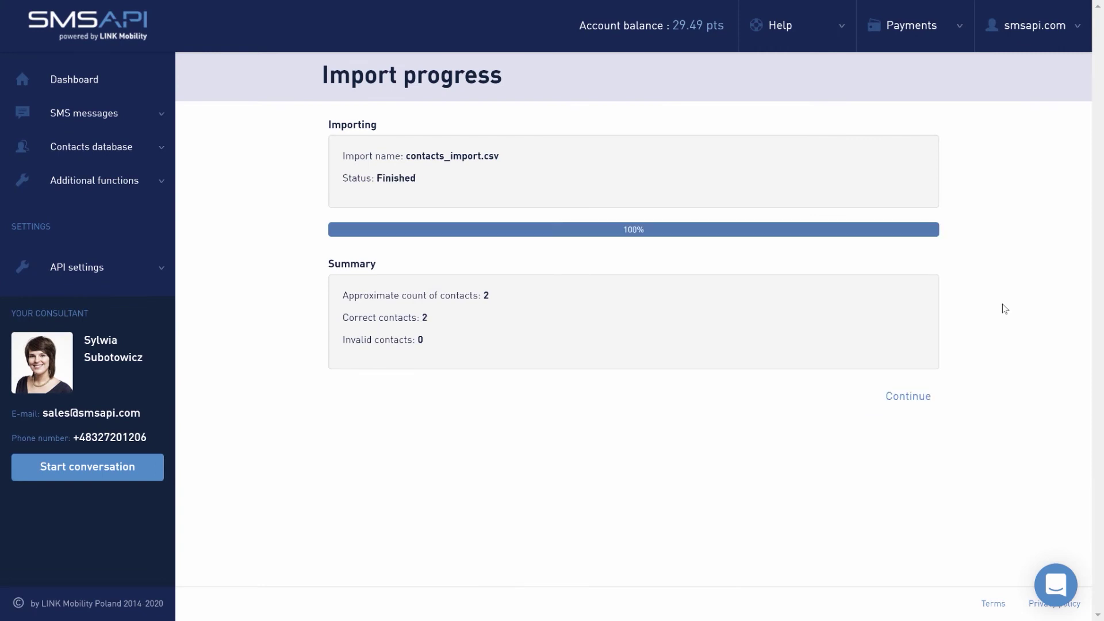
Step: Dismiss the import summary and go to the SMS gateway page
{"action": "left_click", "coordinate": [908, 395]}
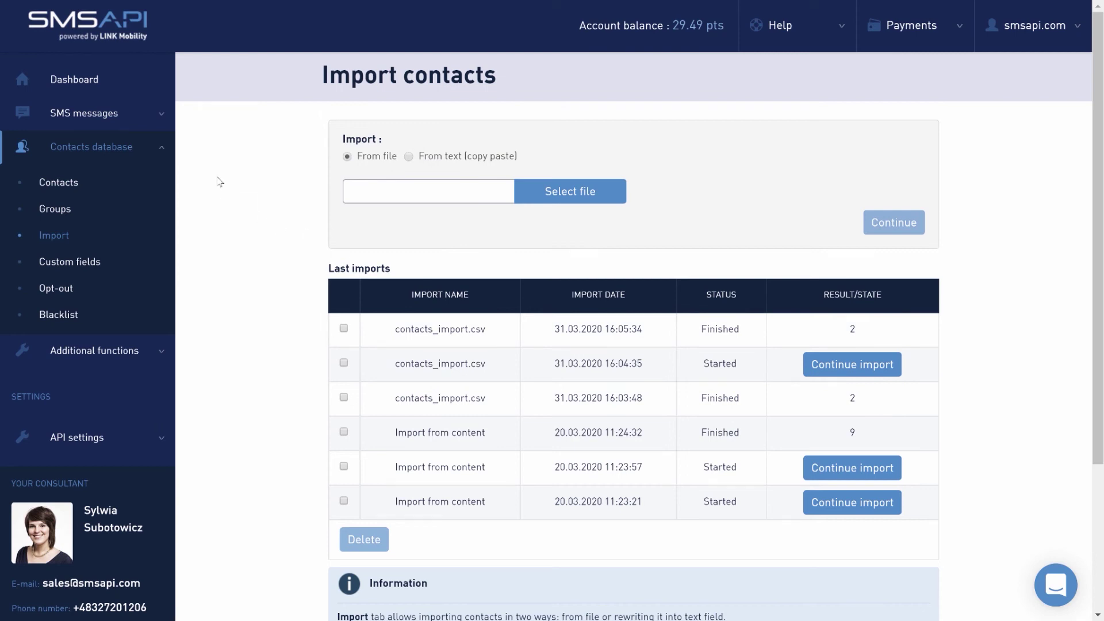
{"action": "left_click", "coordinate": [112, 109]}
{"action": "left_click", "coordinate": [76, 152]}
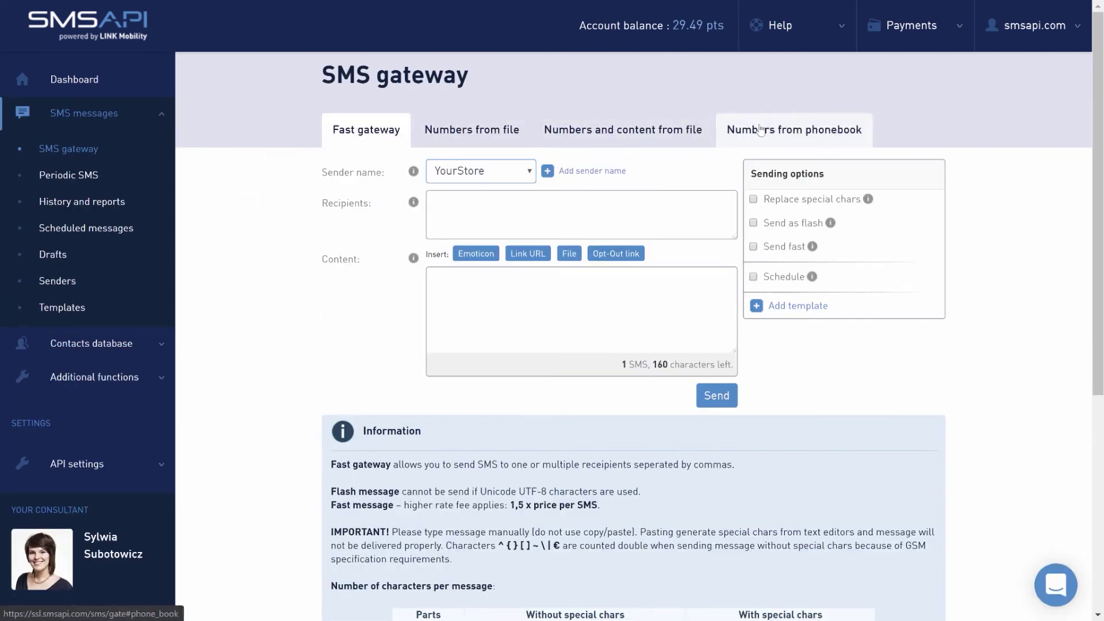
Step: Address a phonebook SMS from sender YourCompany to the Regular Clients group
{"action": "left_click", "coordinate": [734, 130]}
{"action": "left_click", "coordinate": [514, 176]}
{"action": "left_click", "coordinate": [486, 203]}
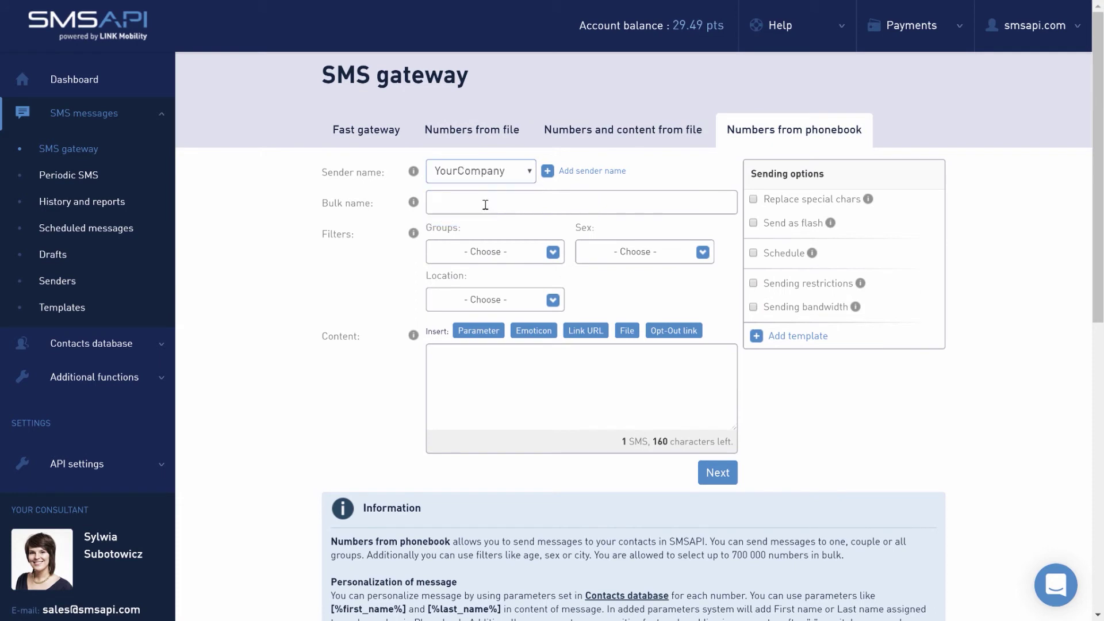
{"action": "left_click", "coordinate": [509, 253]}
{"action": "left_click", "coordinate": [483, 326]}
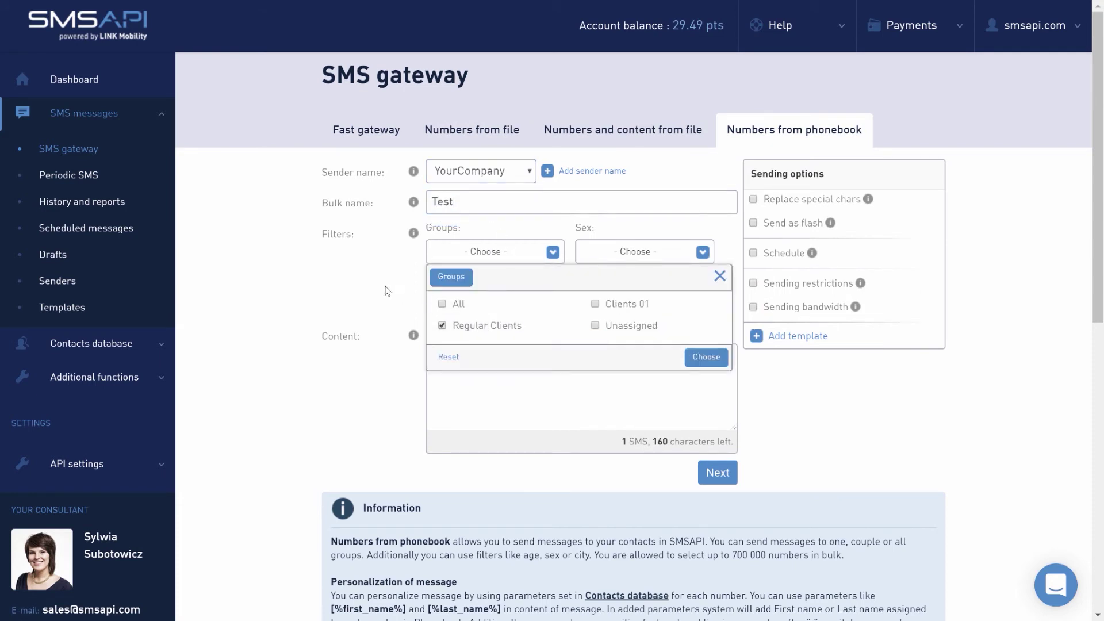
{"action": "left_click", "coordinate": [707, 357]}
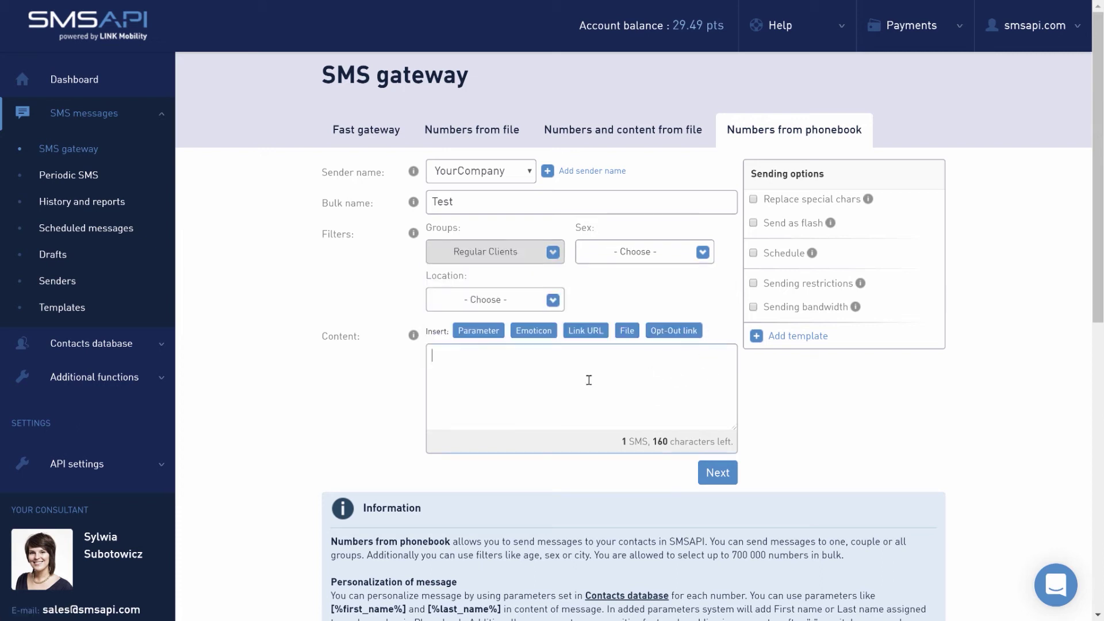
{"action": "type", "text": "Hi! Have a great day!"}
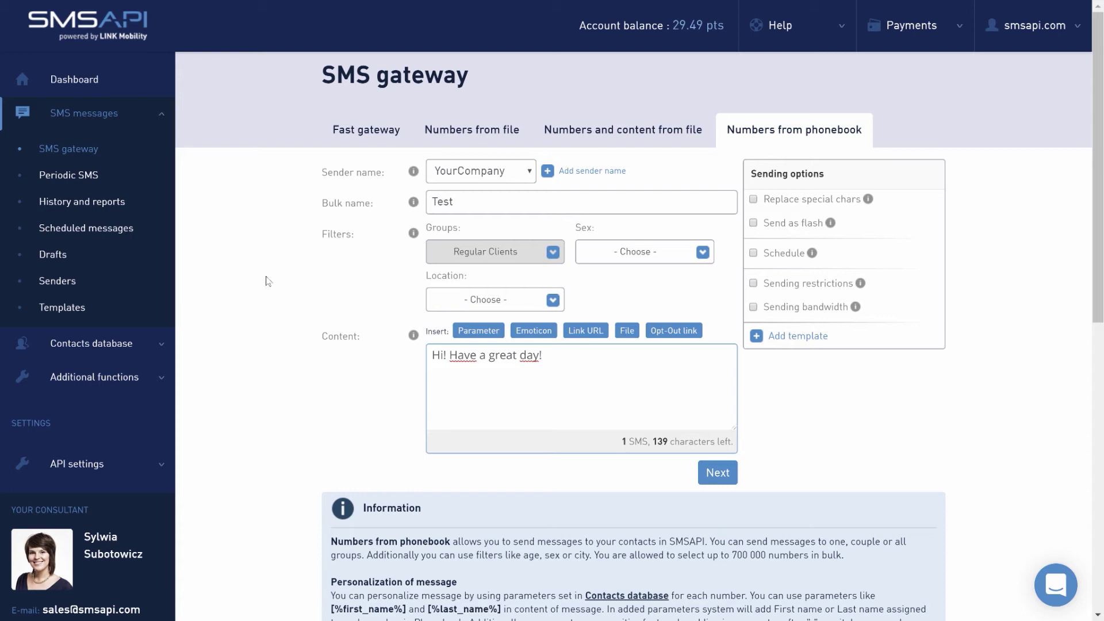
Step: Pass through the Custom fields page (Shoe size) to the Opt-out list
{"action": "left_click", "coordinate": [134, 113]}
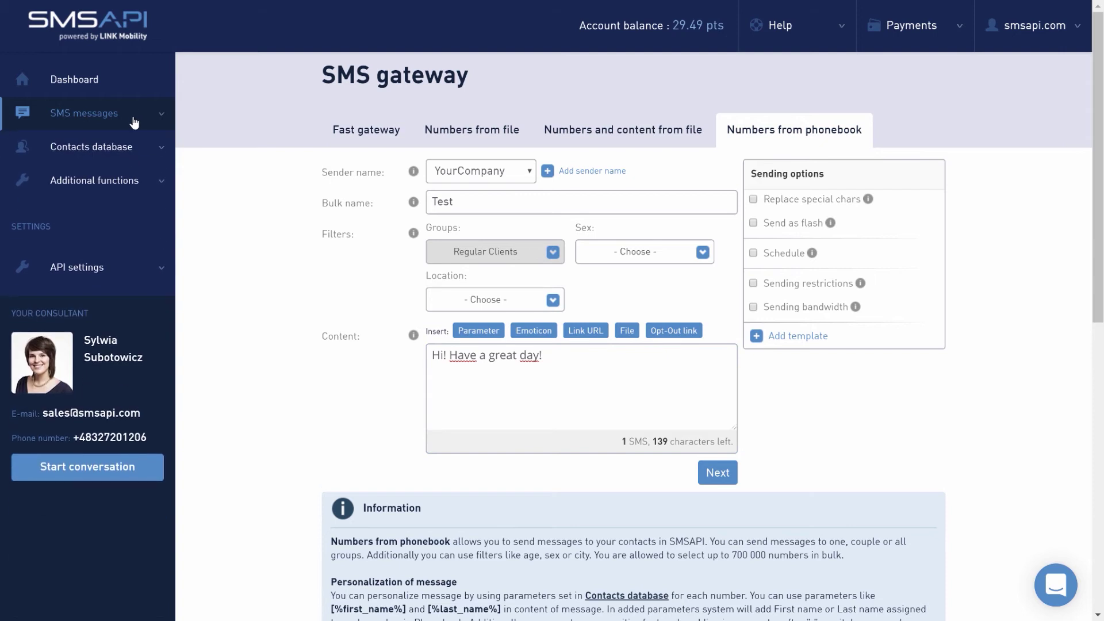
{"action": "left_click", "coordinate": [121, 147]}
{"action": "left_click", "coordinate": [62, 263]}
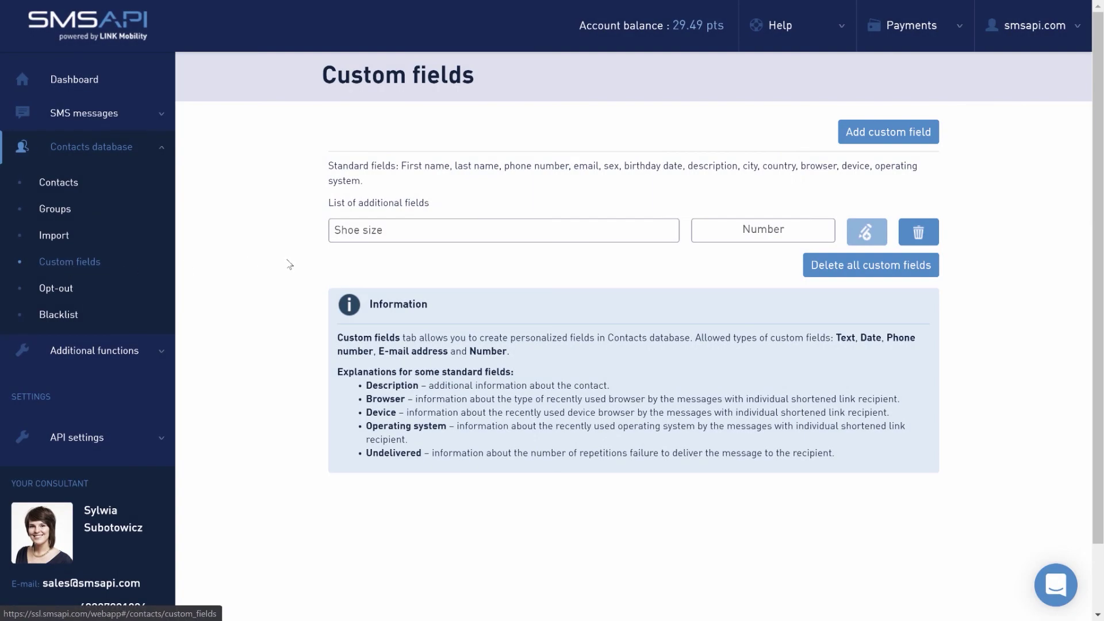
{"action": "left_click", "coordinate": [73, 292]}
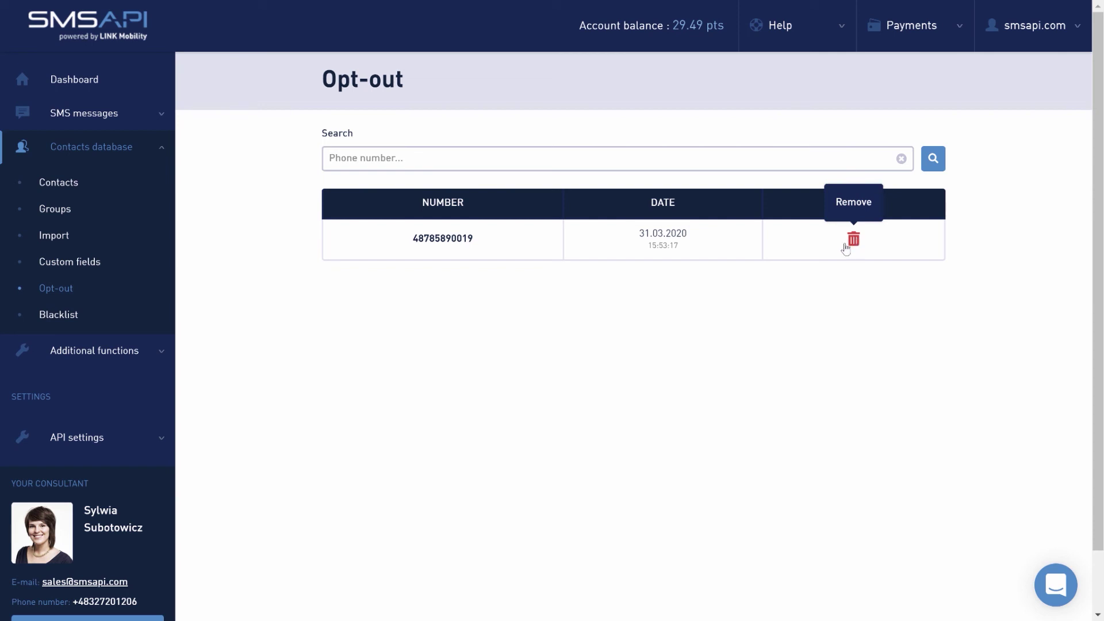
Step: Go to the Blacklist page under Contacts database
{"action": "left_click", "coordinate": [77, 317]}
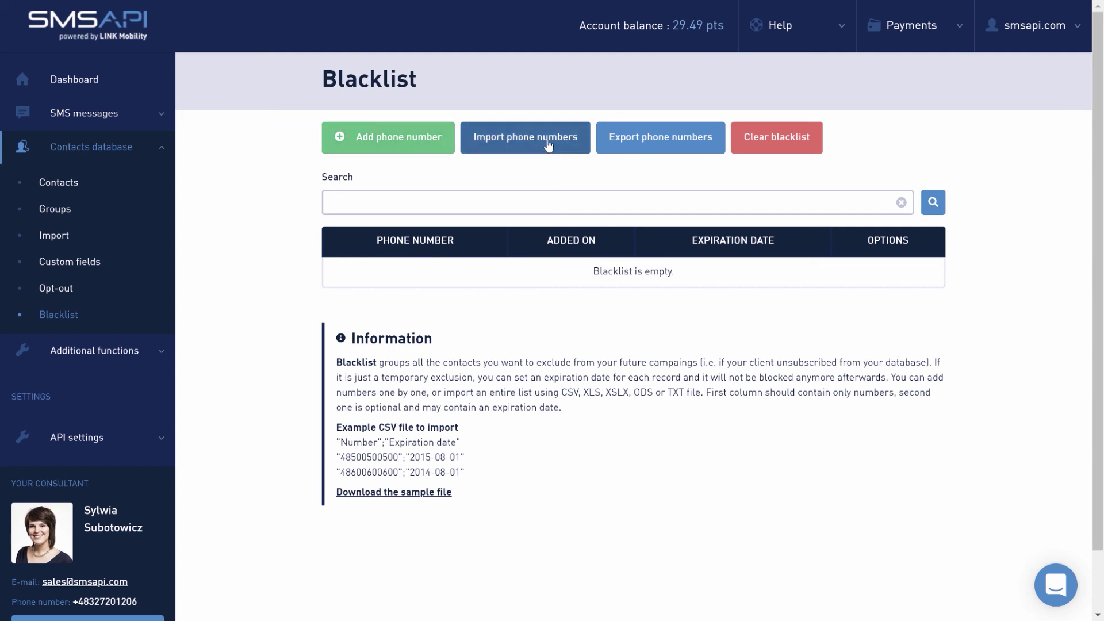
{"action": "left_click", "coordinate": [394, 143]}
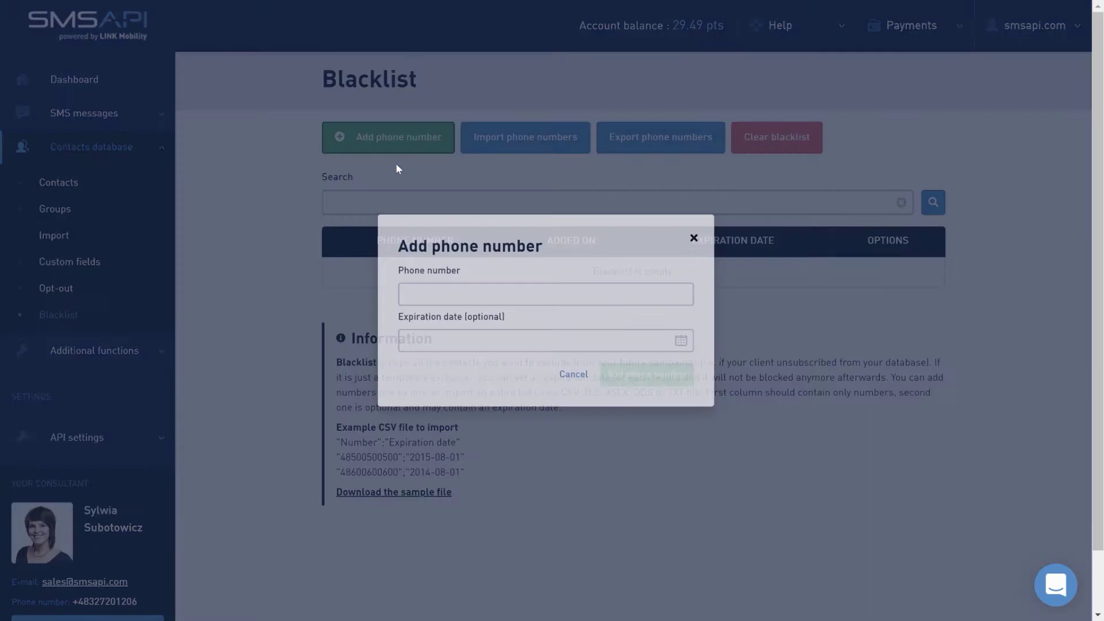
{"action": "type", "text": "481"}
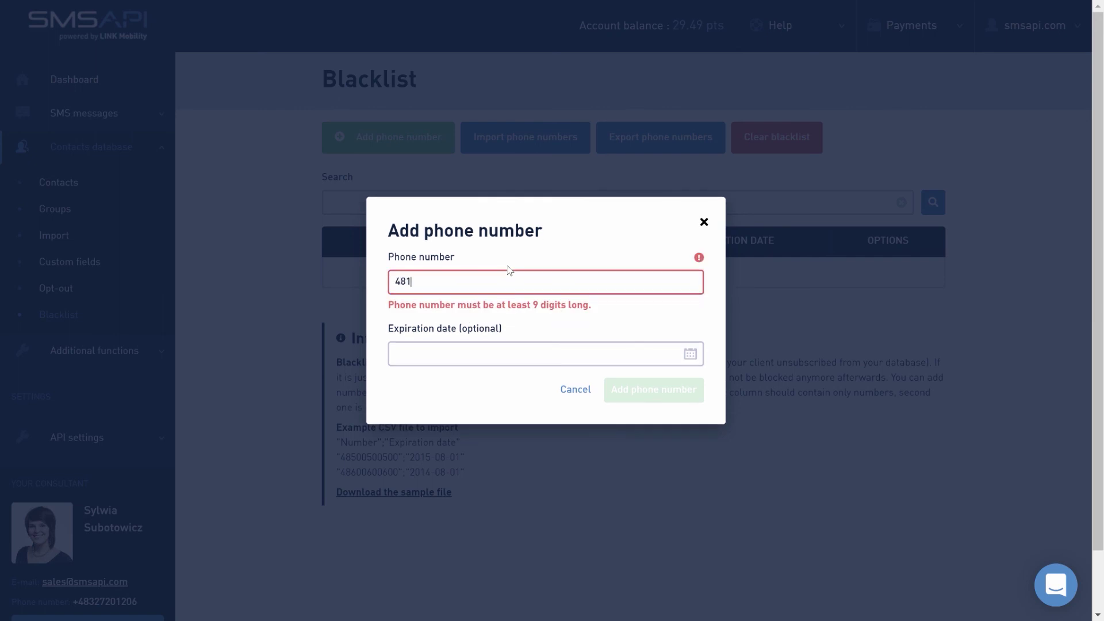
{"action": "type", "text": "23123123"}
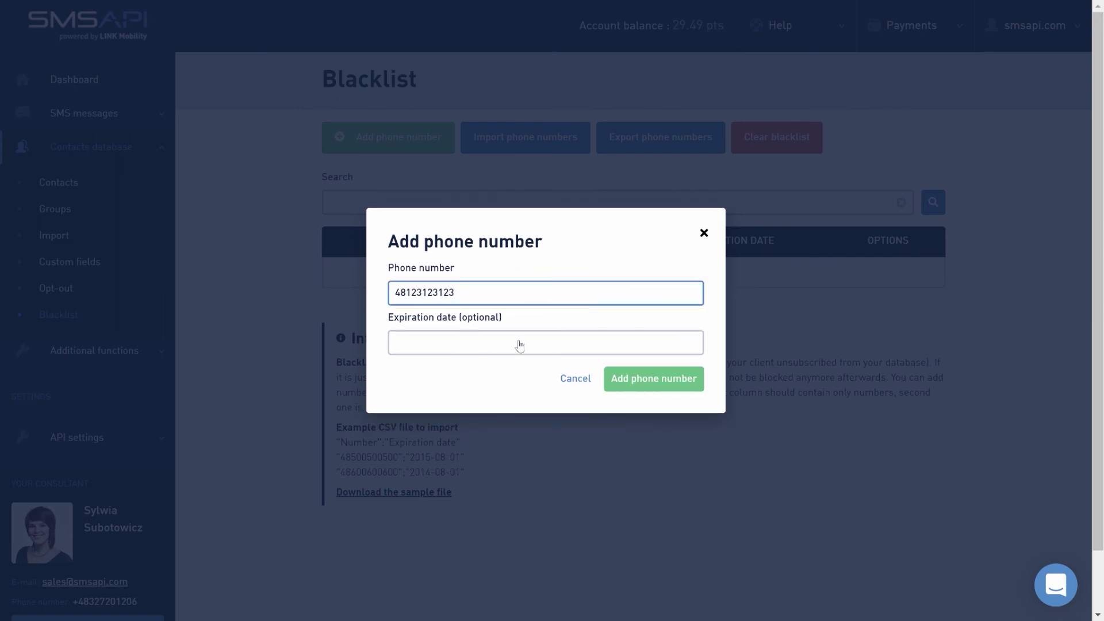
{"action": "left_click", "coordinate": [519, 343]}
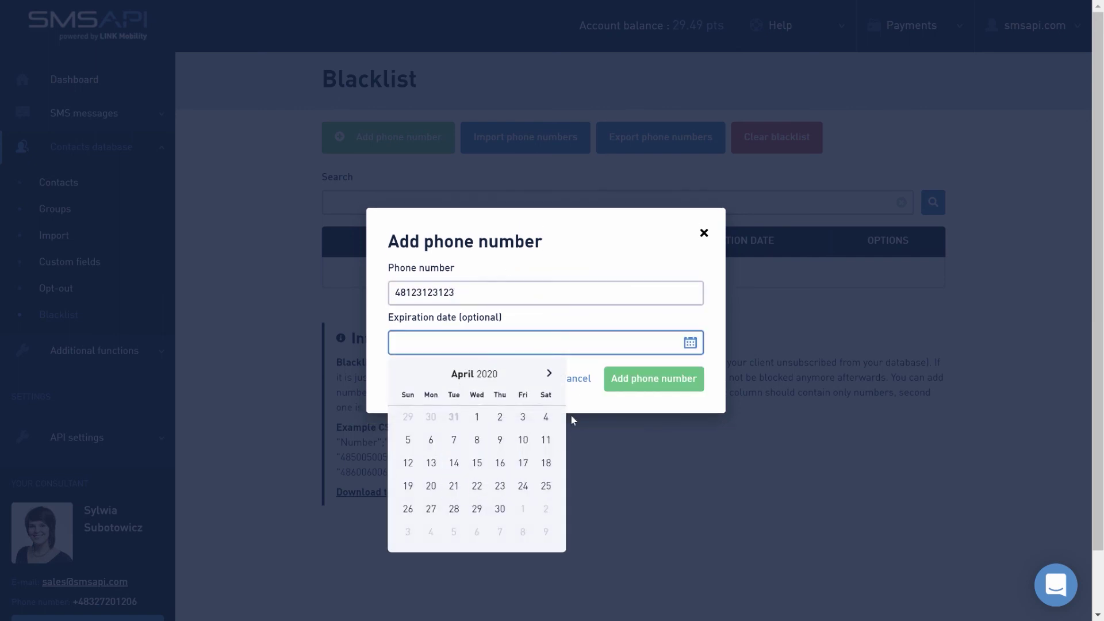
{"action": "left_click", "coordinate": [592, 322]}
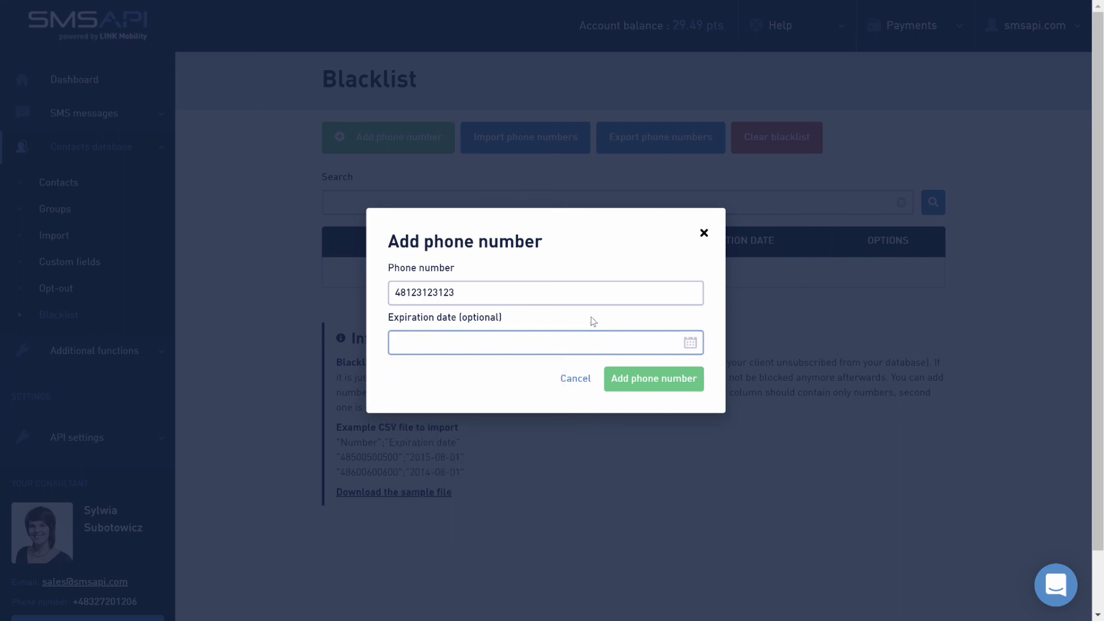
{"action": "left_click", "coordinate": [643, 383]}
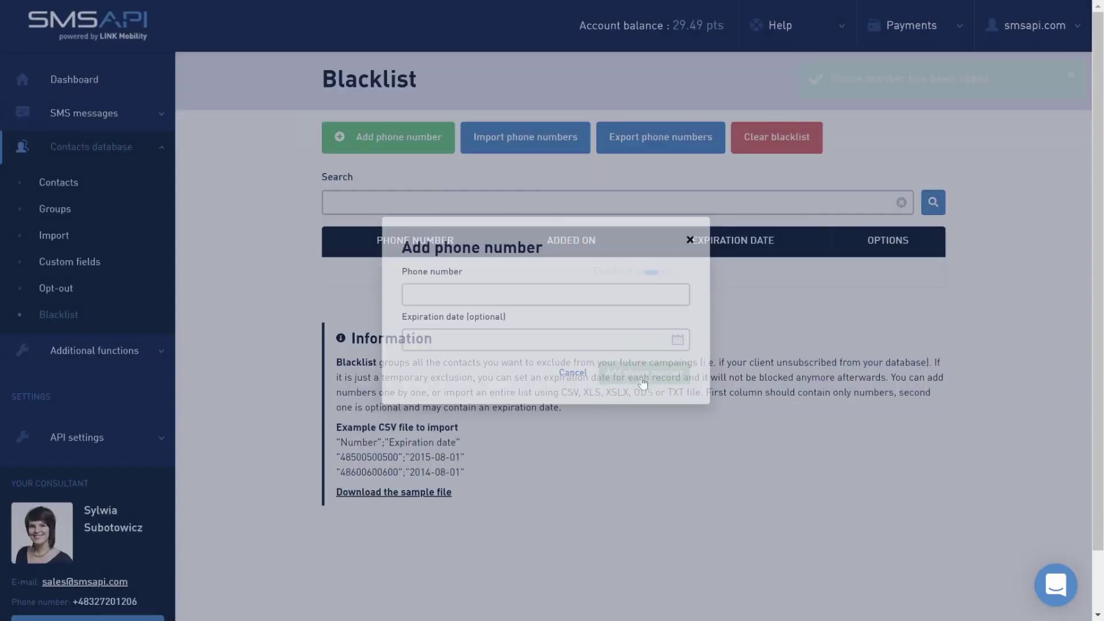